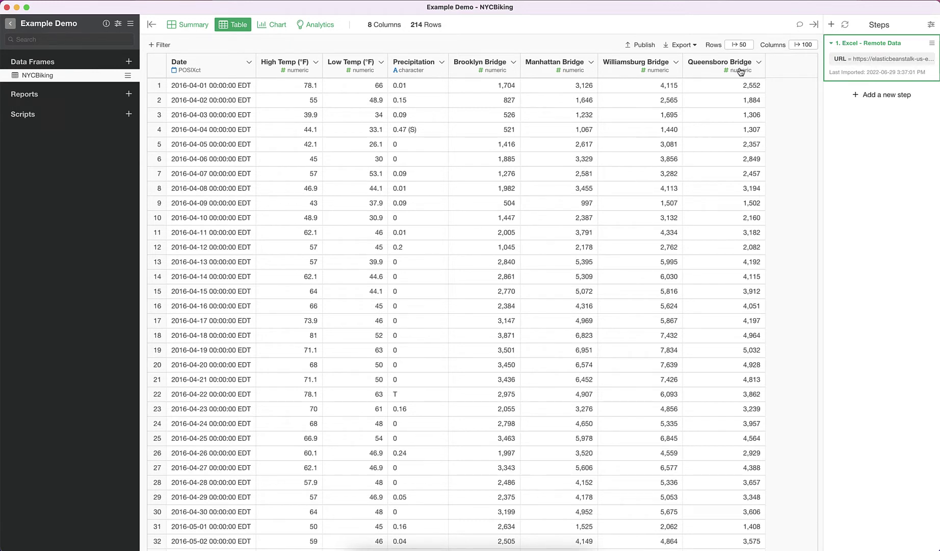
- Start a Gather (Wide to Long) step on the Brooklyn, Manhattan, Williamsburg and Queensboro bridge columns
click(874, 95)
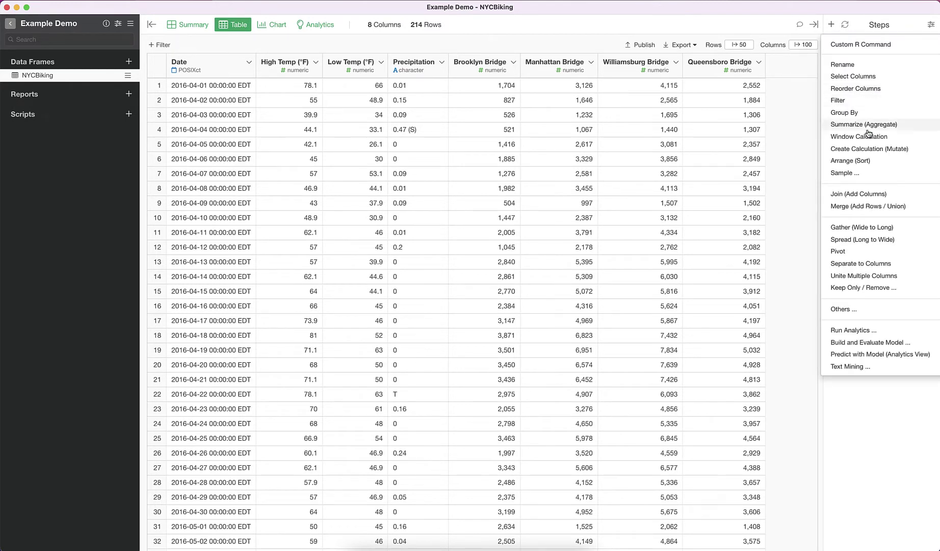
click(853, 229)
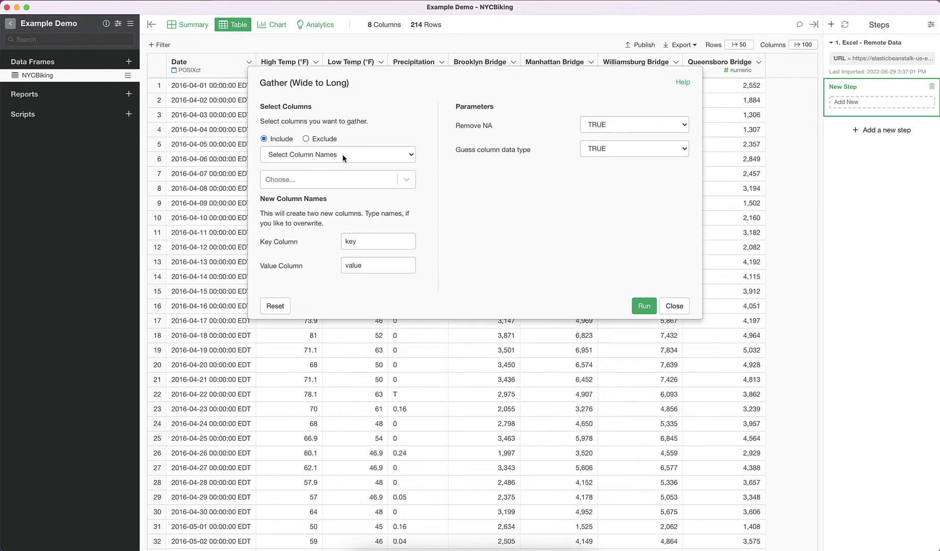
click(405, 179)
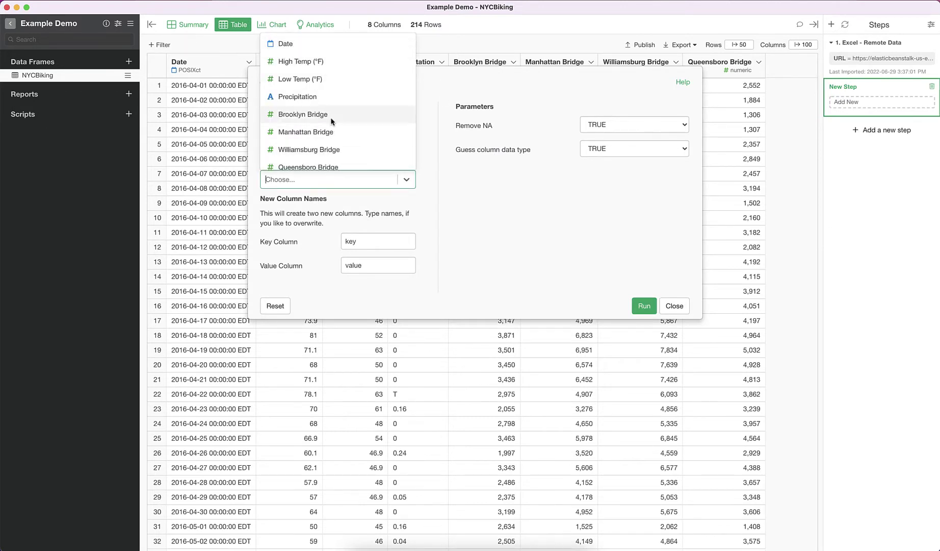
click(330, 117)
click(360, 185)
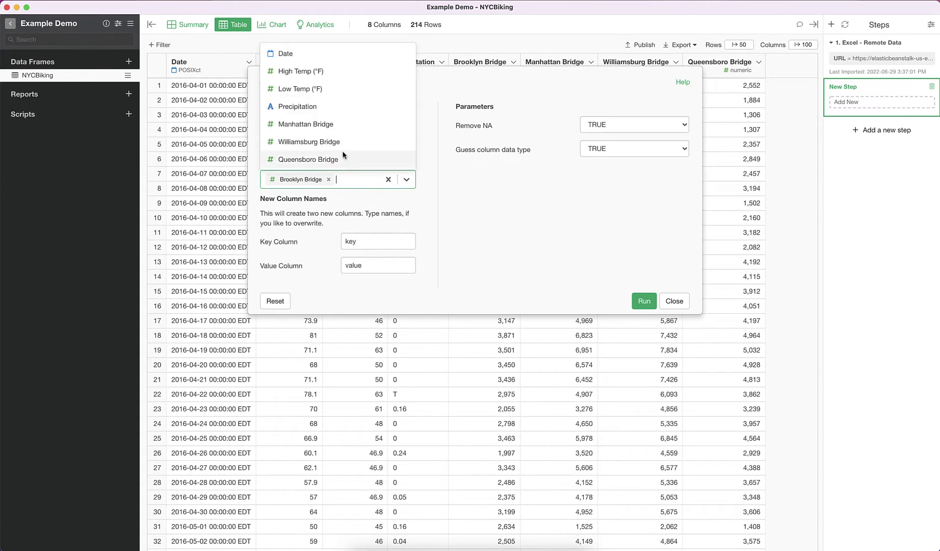
click(314, 123)
click(356, 196)
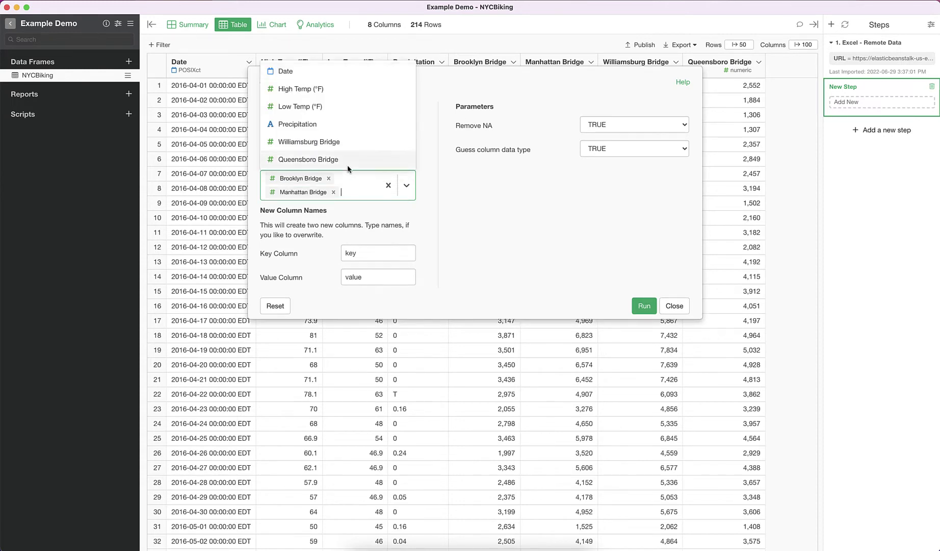
click(335, 143)
click(359, 210)
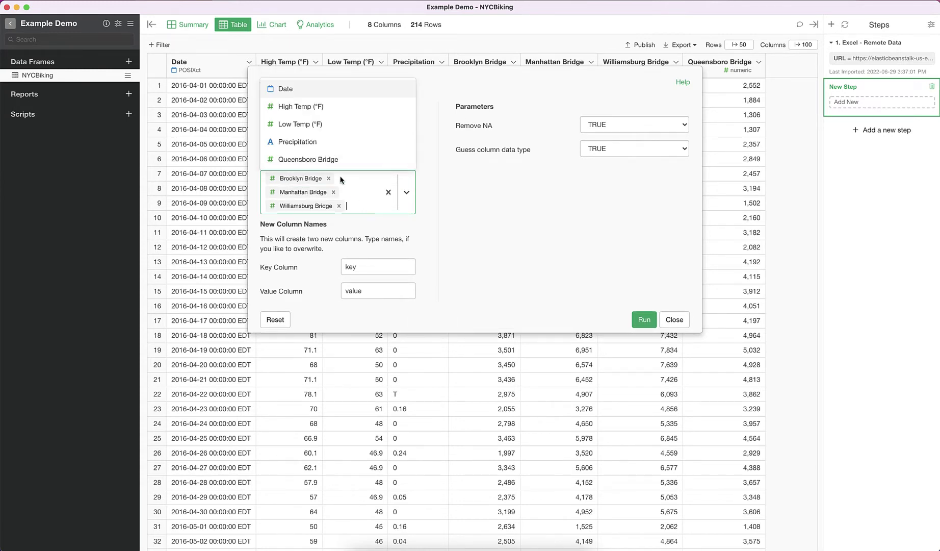
click(333, 159)
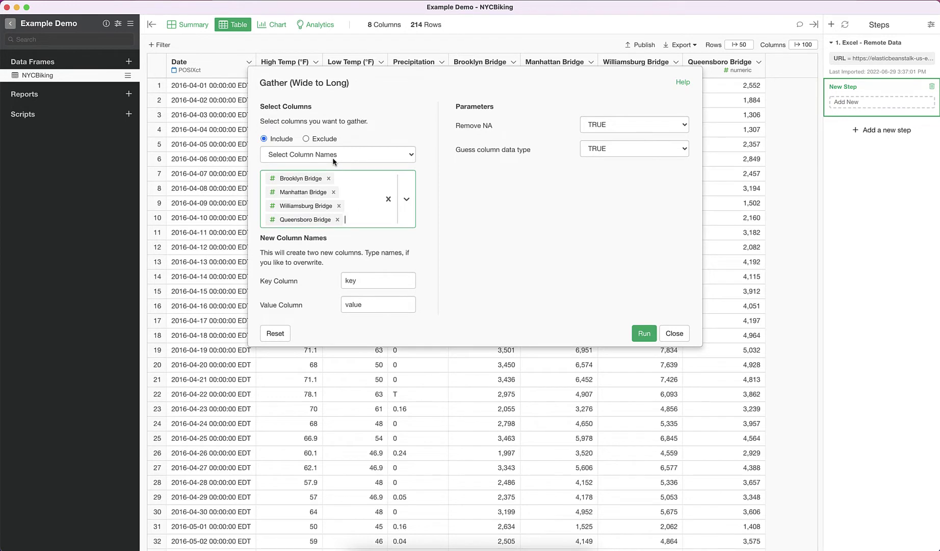
- Name the key column BridgeName and the value column NosOfTrips, then run the gather
double_click(372, 279)
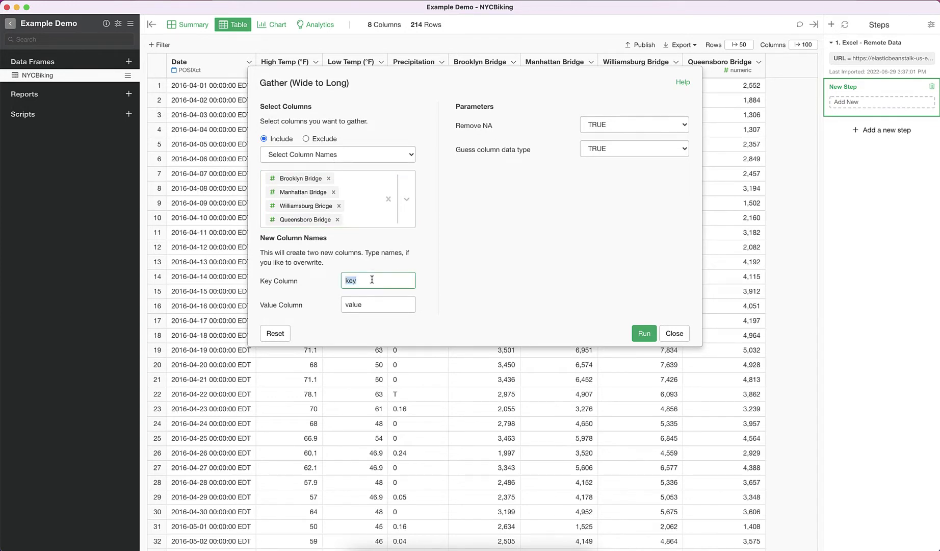
text(Brig)
text(dge)
text(Name)
double_click(379, 312)
text(No)
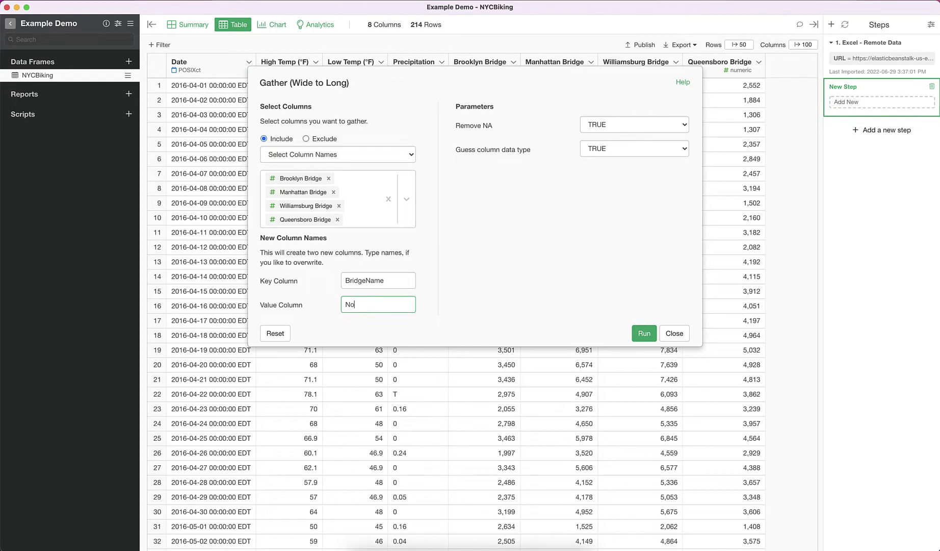
text(sOfTrips)
click(645, 333)
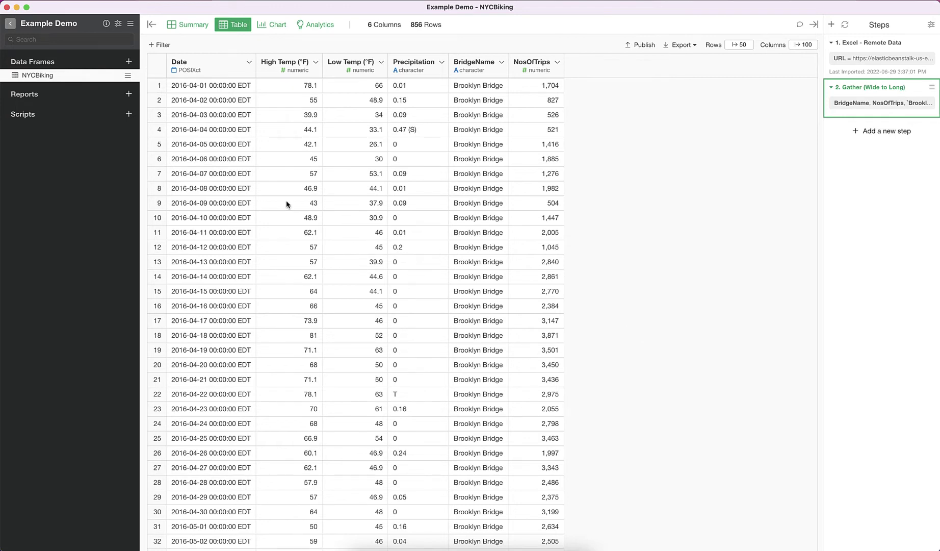
- Check the 856-row long table by clicking through its BridgeName and NosOfTrips entries
click(219, 101)
shift+click(218, 115)
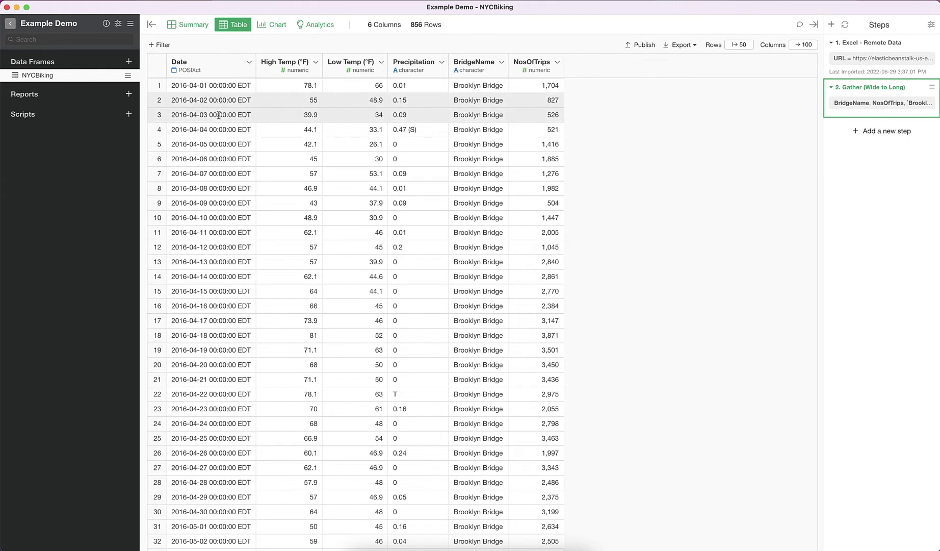
shift+click(220, 136)
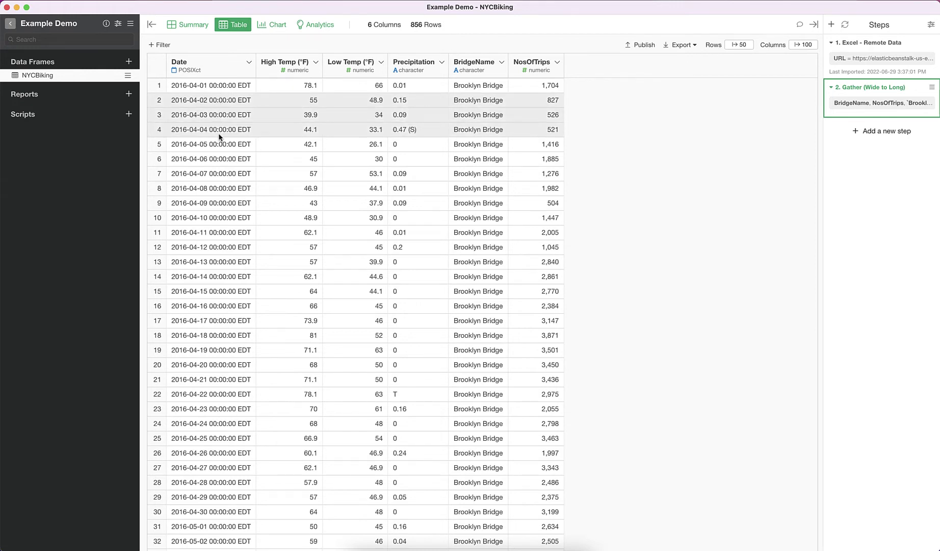
super+click(218, 100)
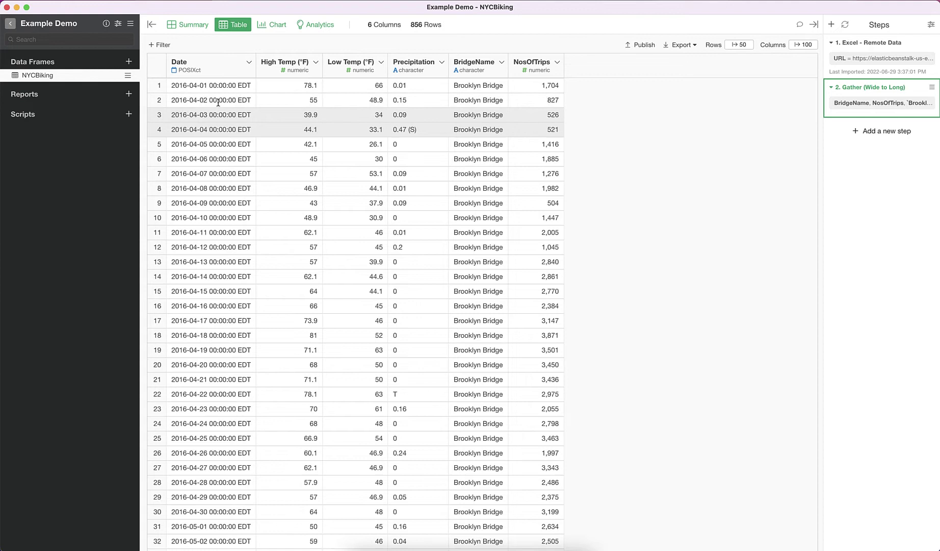
super+click(218, 115)
super+click(218, 127)
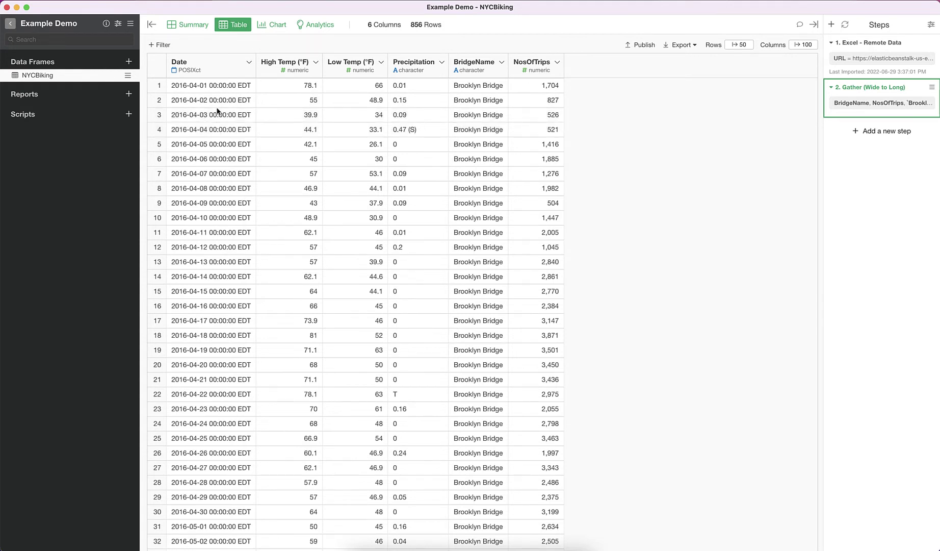
- Extract Day of Week - Number (1-7) from Date as the new Date_wday column, computed as wday(Date)
click(249, 63)
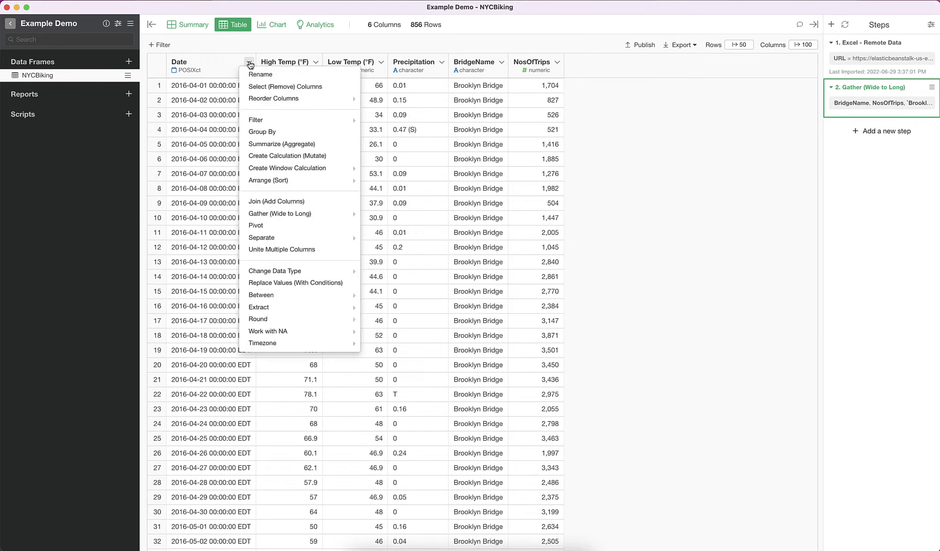
mouse_move(292, 308)
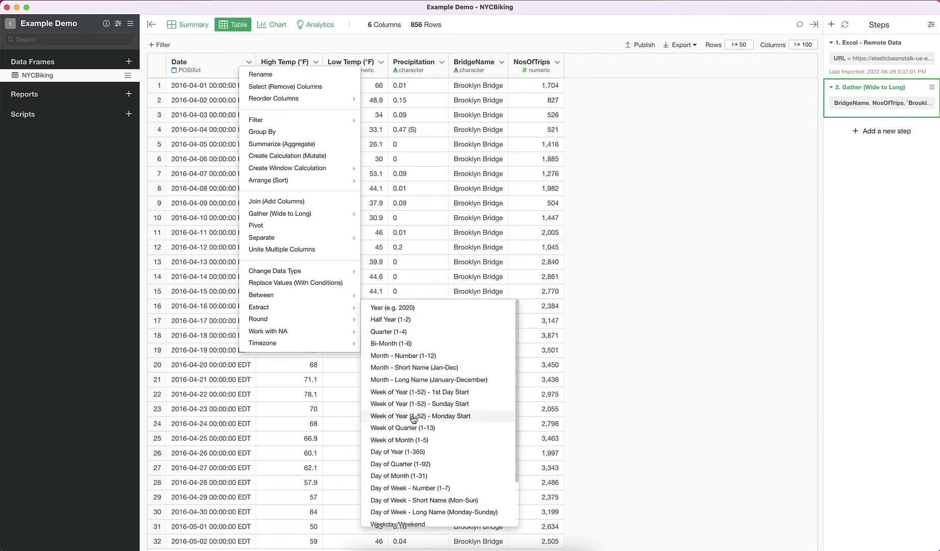
scroll(412, 468, down, 2)
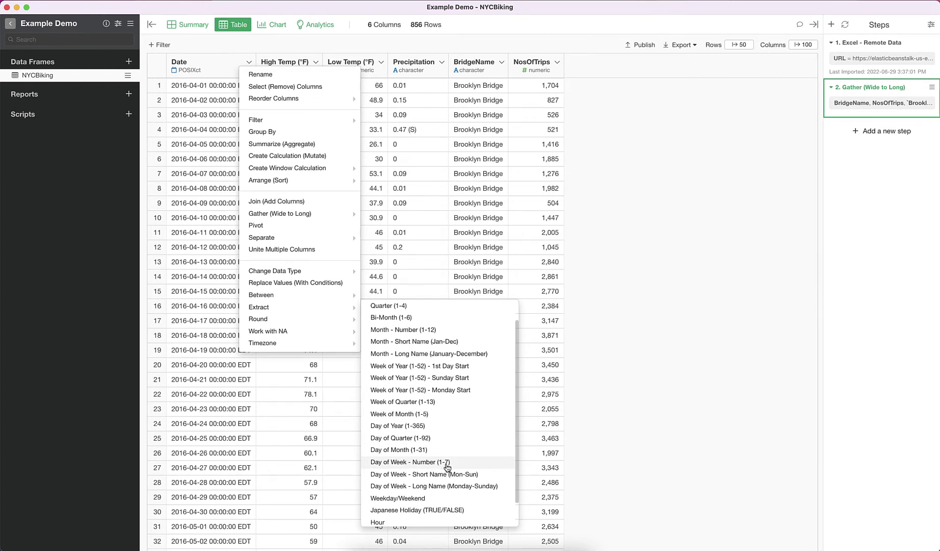
click(447, 463)
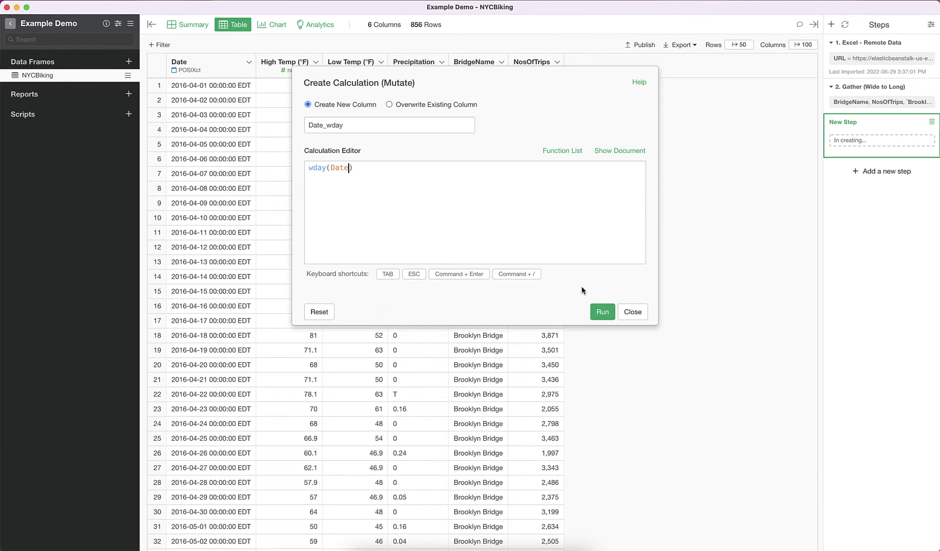
click(595, 310)
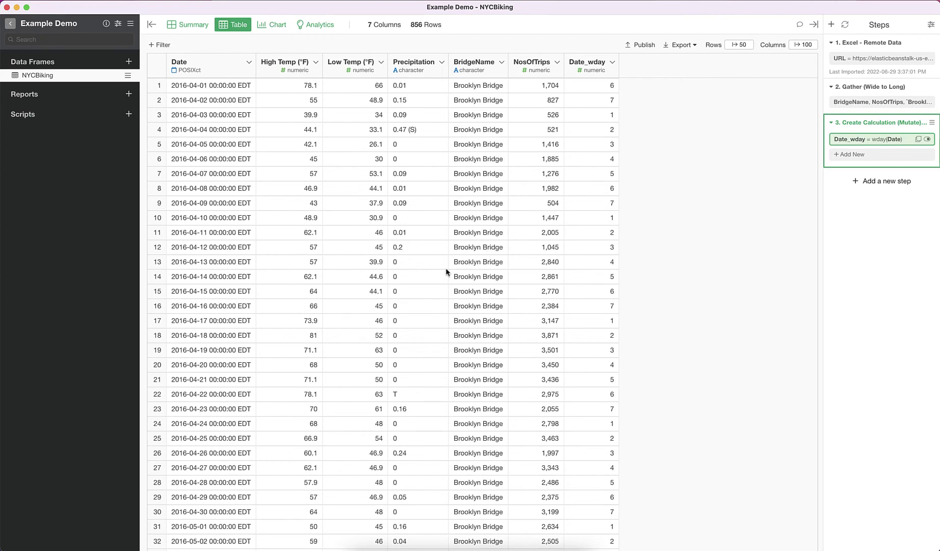
scroll(425, 191, down, 1)
scroll(425, 191, down, 4)
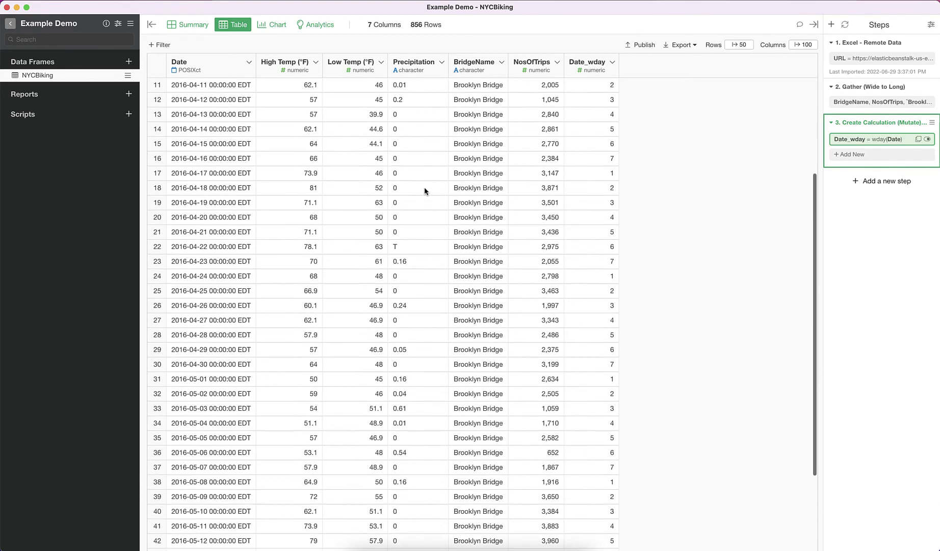
scroll(425, 191, up, 5)
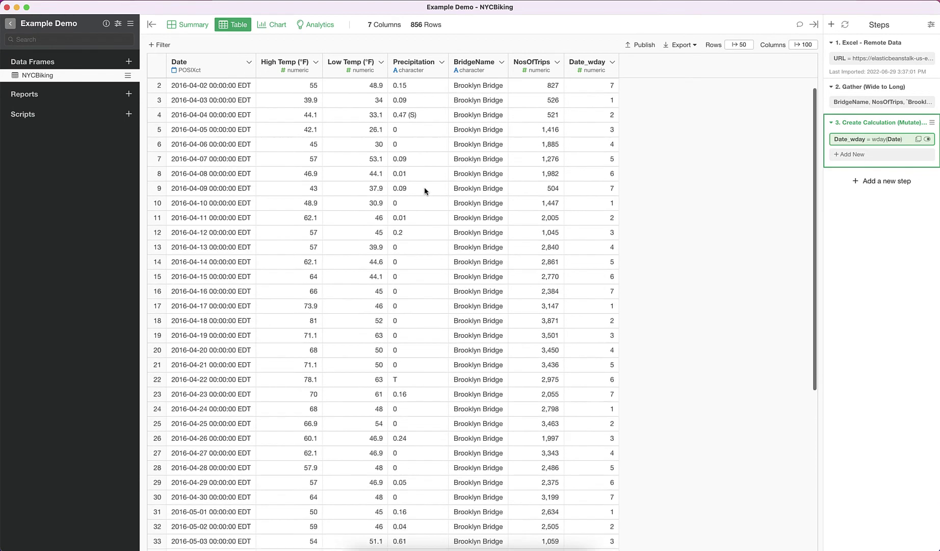
- Convert Precipitation to numeric with parse_number, so 0.47 (S) reads 0.47 and T becomes NA
click(441, 63)
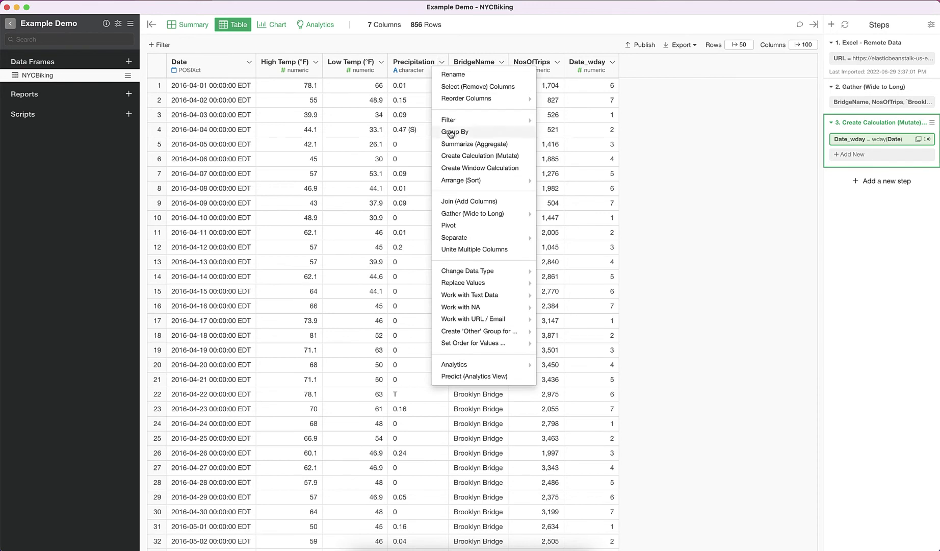
mouse_move(477, 271)
click(556, 272)
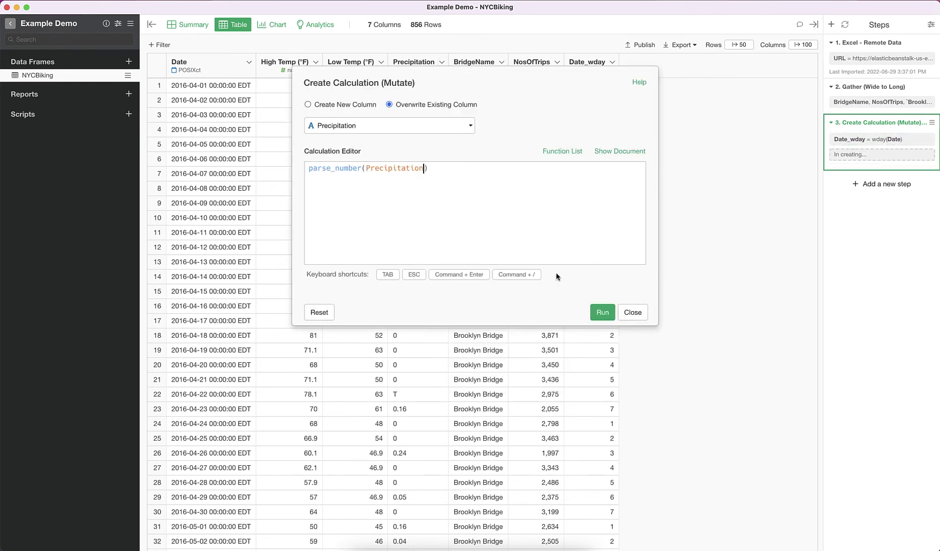
click(597, 313)
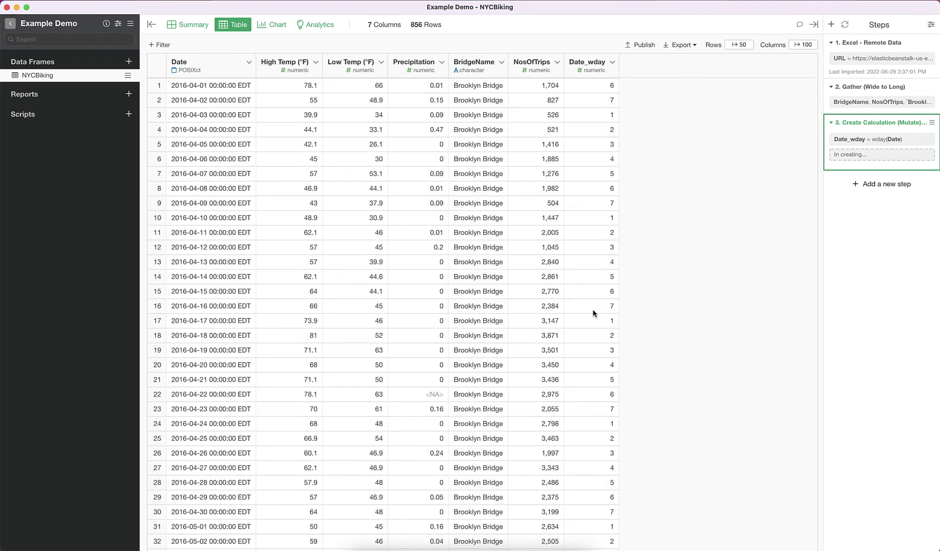